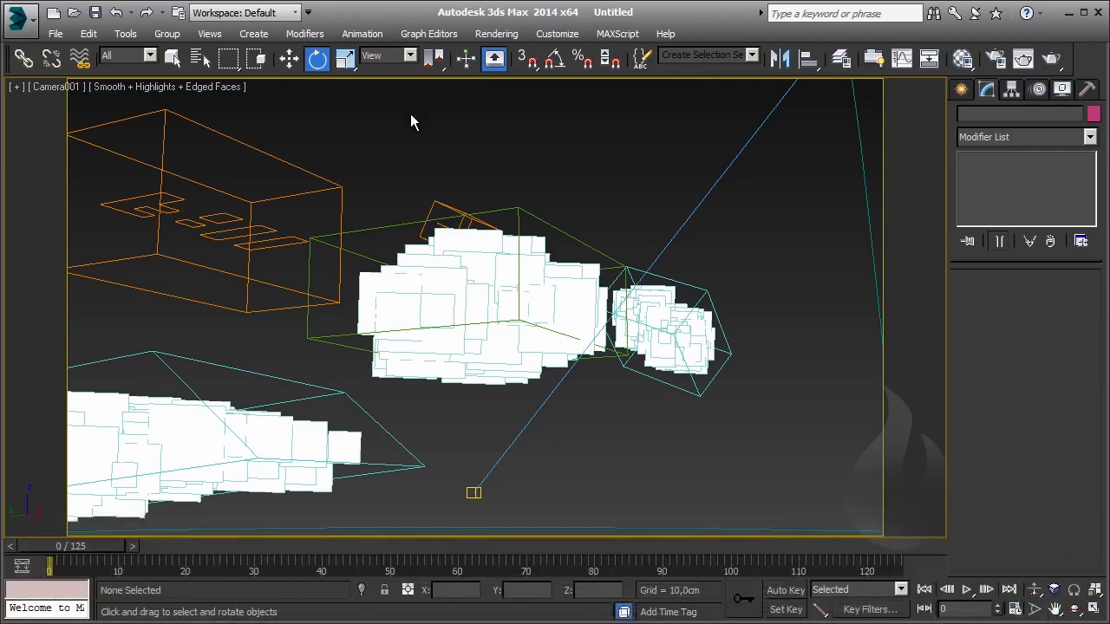
Step: Switch from the camera to a Perspective view and orbit and zoom to frame the whole cloud scene
{"action": "key", "text": "p"}
{"action": "mouse_move", "coordinate": [411, 133]}
{"action": "middle_mouse_down", "text": "alt"}
{"action": "mouse_move", "coordinate": [417, 203]}
{"action": "mouse_move", "coordinate": [400, 254]}
{"action": "mouse_move", "coordinate": [448, 292]}
{"action": "mouse_move", "coordinate": [314, 283]}
{"action": "middle_mouse_up", "text": "alt"}
{"action": "scroll", "coordinate": [400, 254], "scroll_direction": "down", "scroll_amount": 10}
{"action": "scroll", "coordinate": [448, 292], "scroll_direction": "up", "scroll_amount": 3}
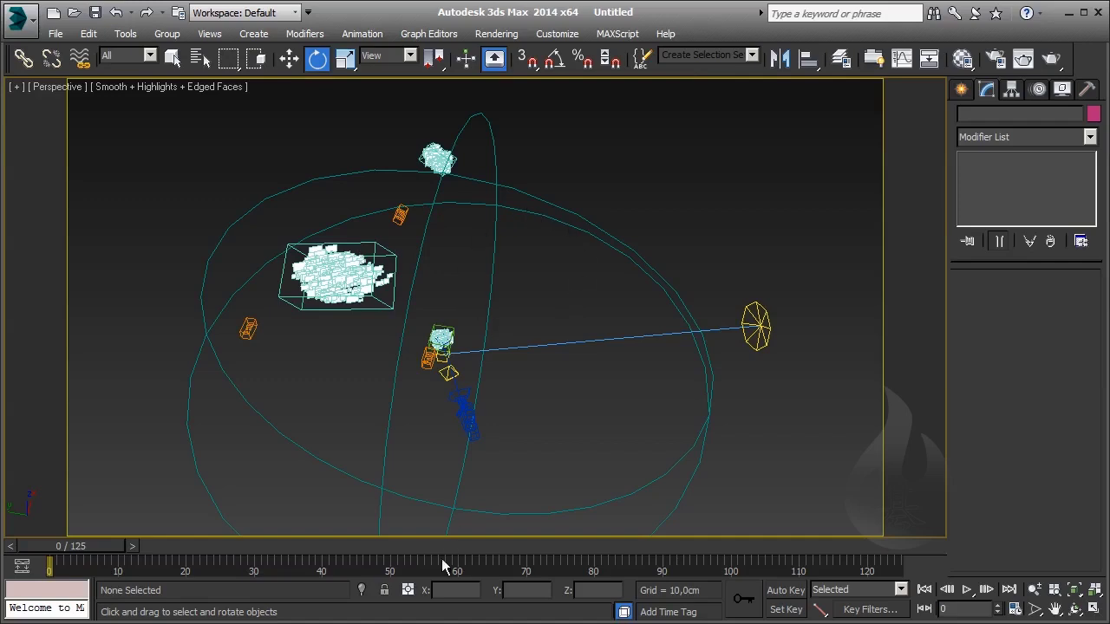
Step: Select the scene camera and look through Camera001
{"action": "left_click", "coordinate": [464, 403]}
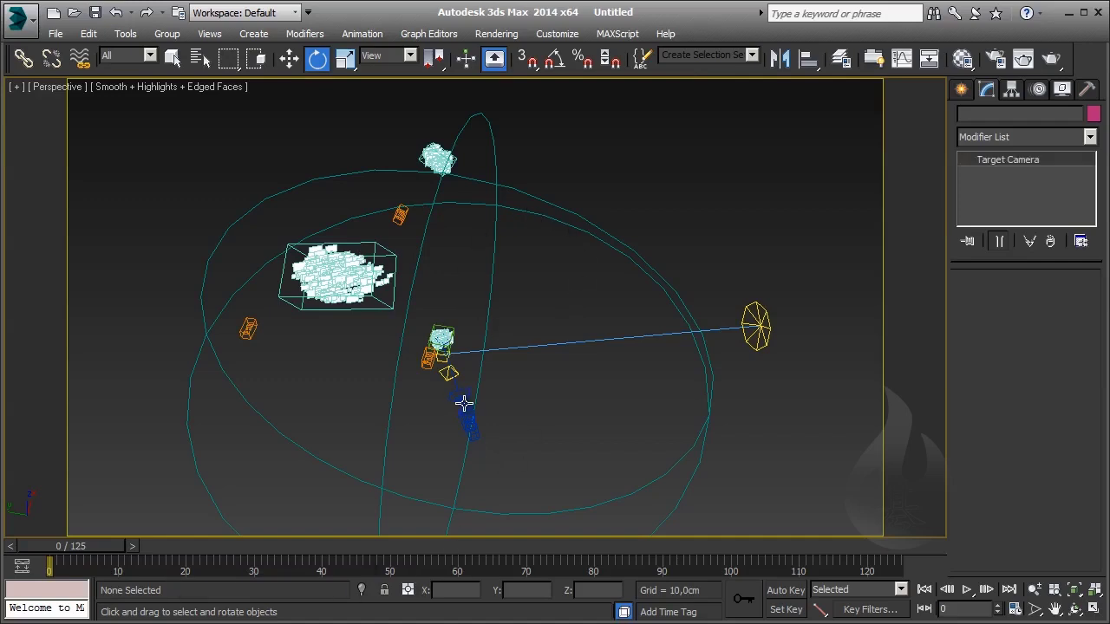
{"action": "scroll", "coordinate": [420, 342], "scroll_direction": "up", "scroll_amount": 5}
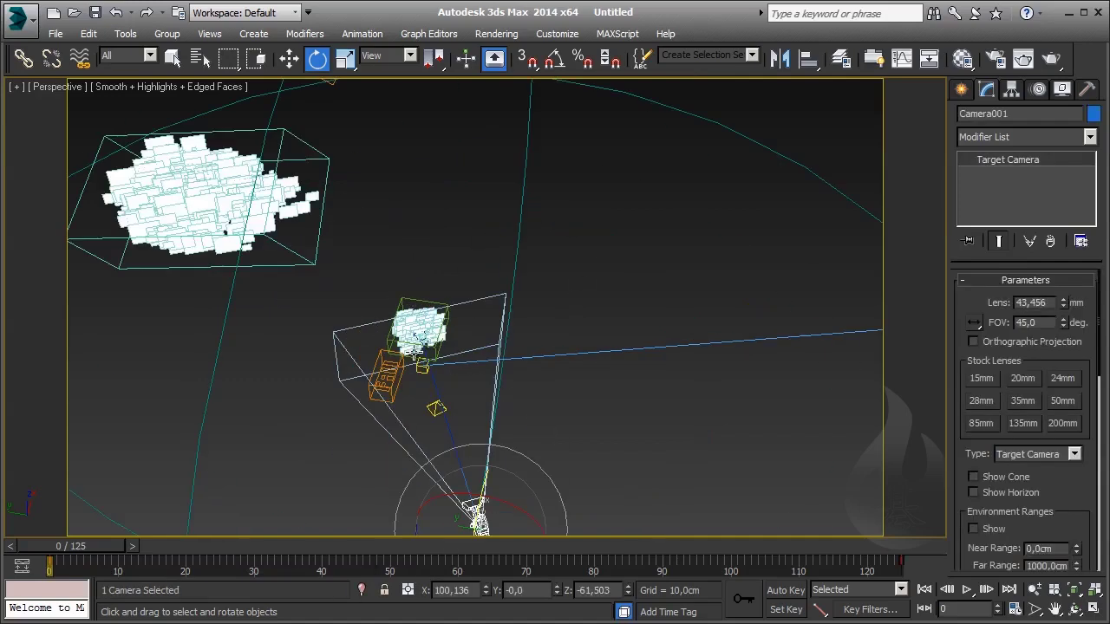
{"action": "key", "text": "c"}
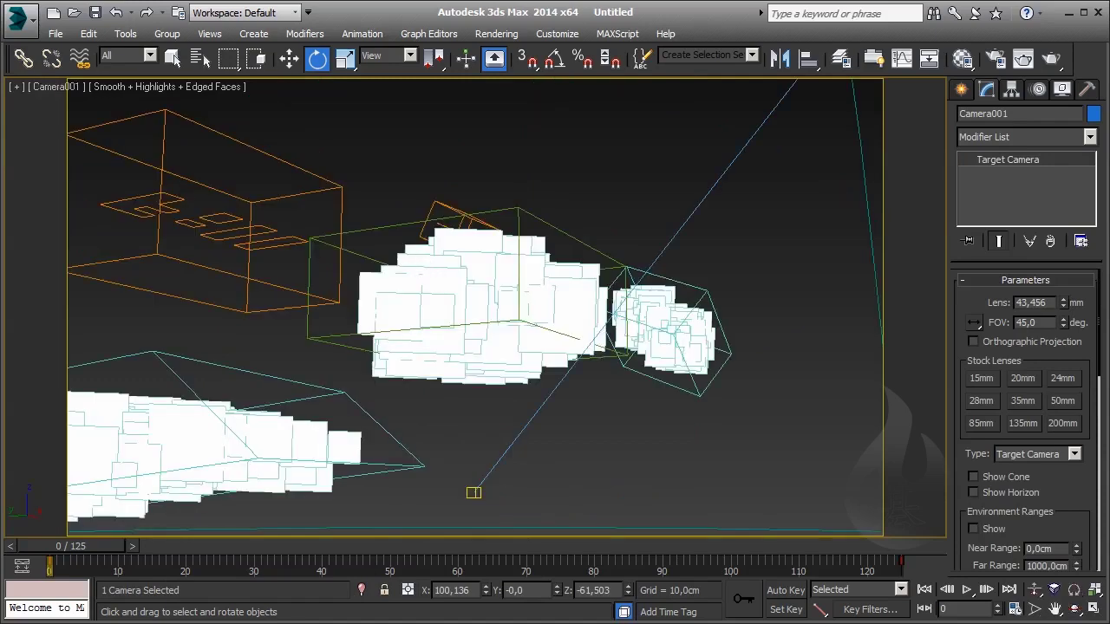
Step: Play the cloud animation, stop it, and scrub the time slider back to frame 0
{"action": "left_click", "coordinate": [965, 589]}
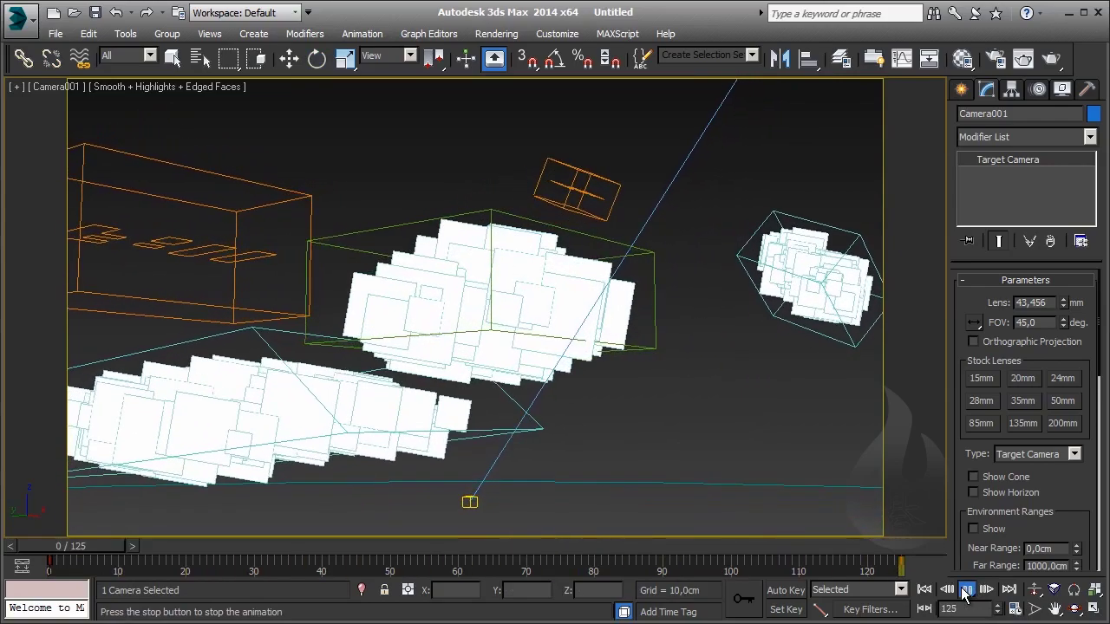
{"action": "left_click", "coordinate": [965, 590]}
{"action": "key", "text": "e"}
{"action": "left_click_drag", "start_coordinate": [217, 547], "coordinate": [46, 546]}
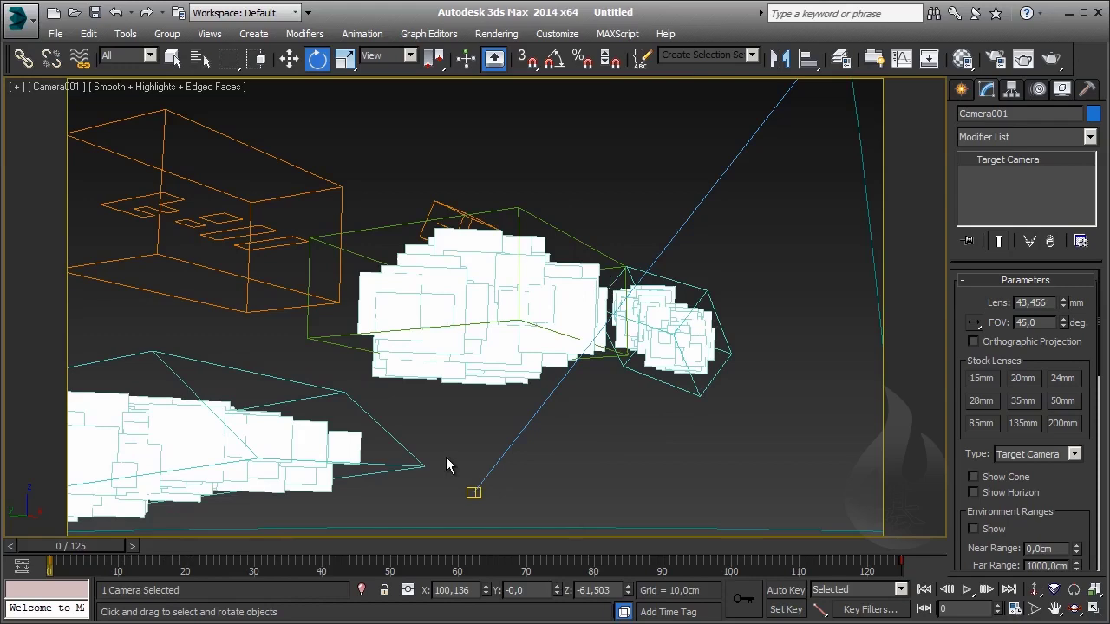
Step: Return to the Perspective view, orbit above the scene, and select the Omni001 light
{"action": "key", "text": "p"}
{"action": "scroll", "coordinate": [445, 315], "scroll_direction": "down", "scroll_amount": 10}
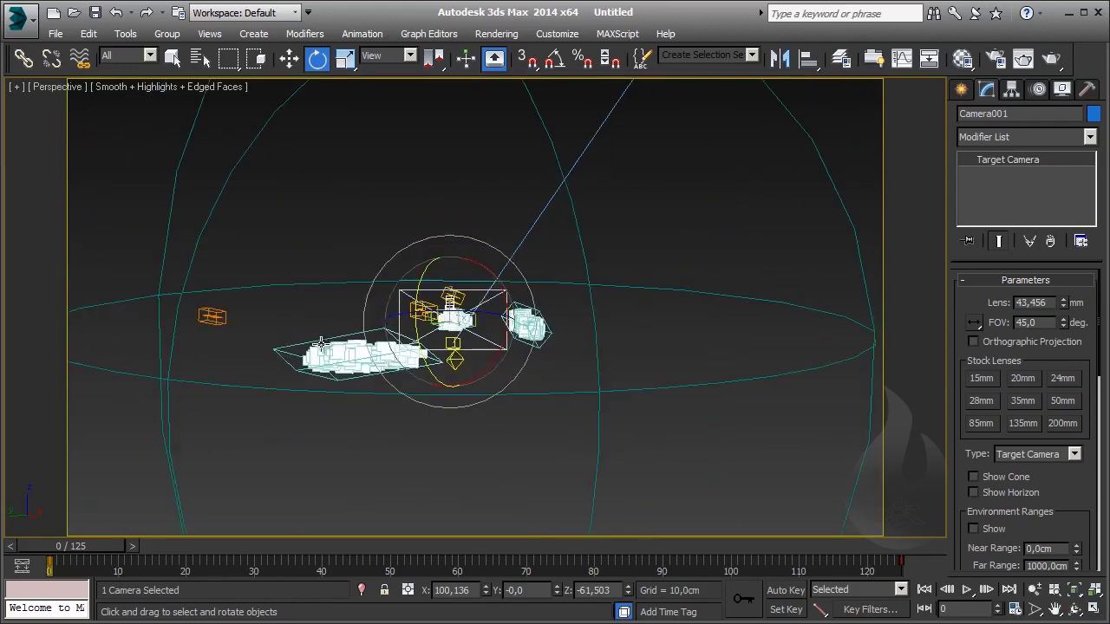
{"action": "middle_click_drag", "start_coordinate": [321, 343], "coordinate": [382, 373], "text": "alt"}
{"action": "left_click", "coordinate": [454, 381]}
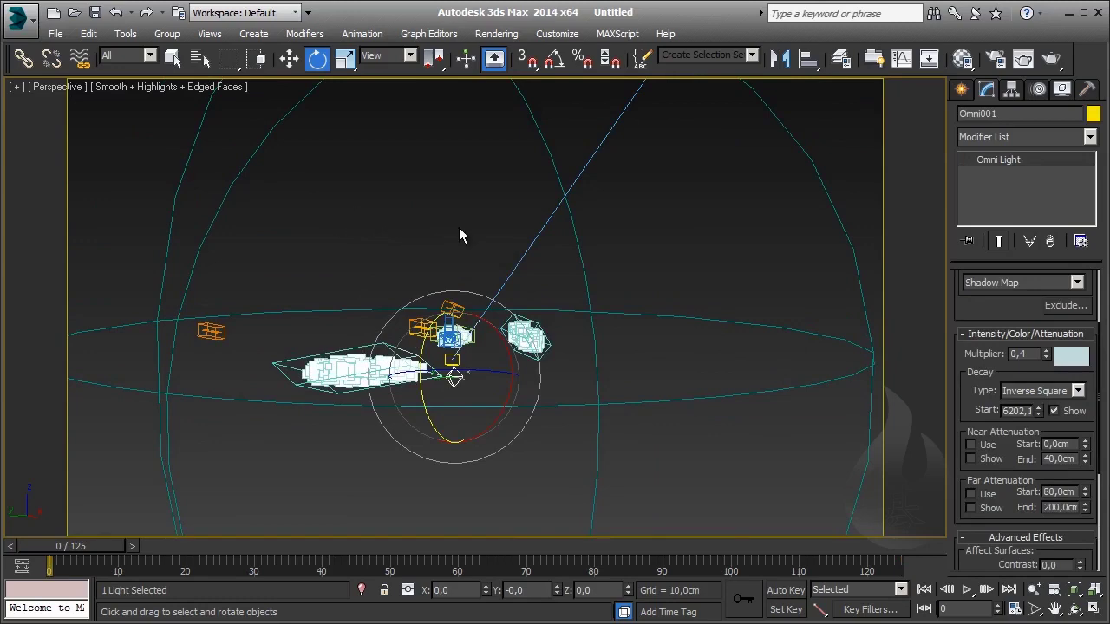
Step: Select Spot001 to review its multiplier 1.0, hotspot 137.3 and falloff 156.4
{"action": "middle_click_drag", "start_coordinate": [459, 227], "coordinate": [672, 161], "text": "alt"}
{"action": "left_click", "coordinate": [649, 123]}
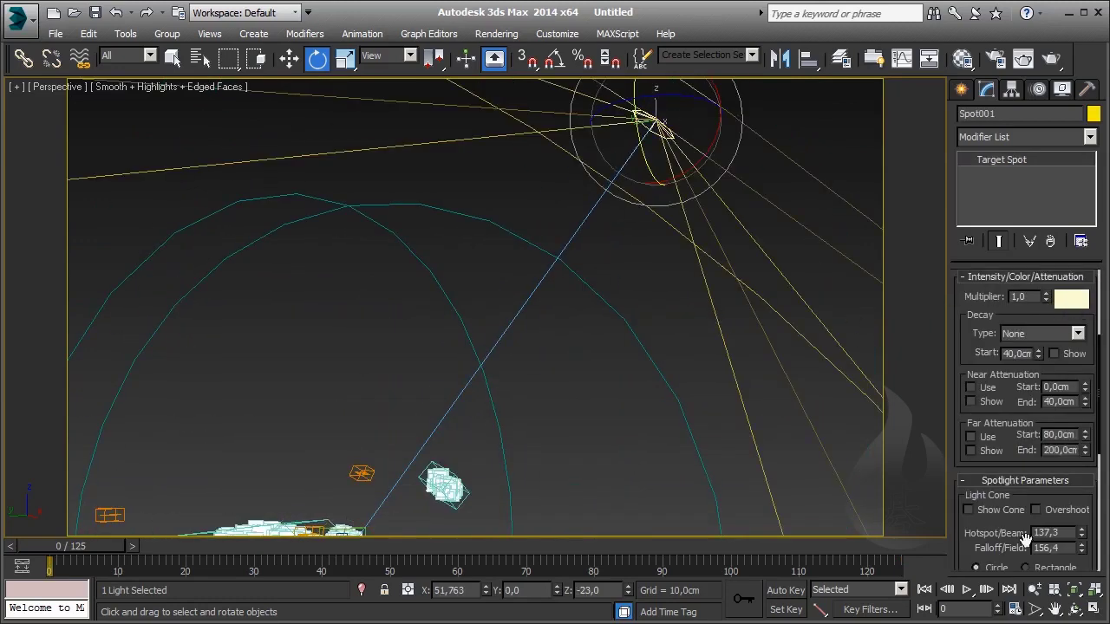
{"action": "middle_click_drag", "start_coordinate": [451, 486], "coordinate": [490, 384], "text": "alt"}
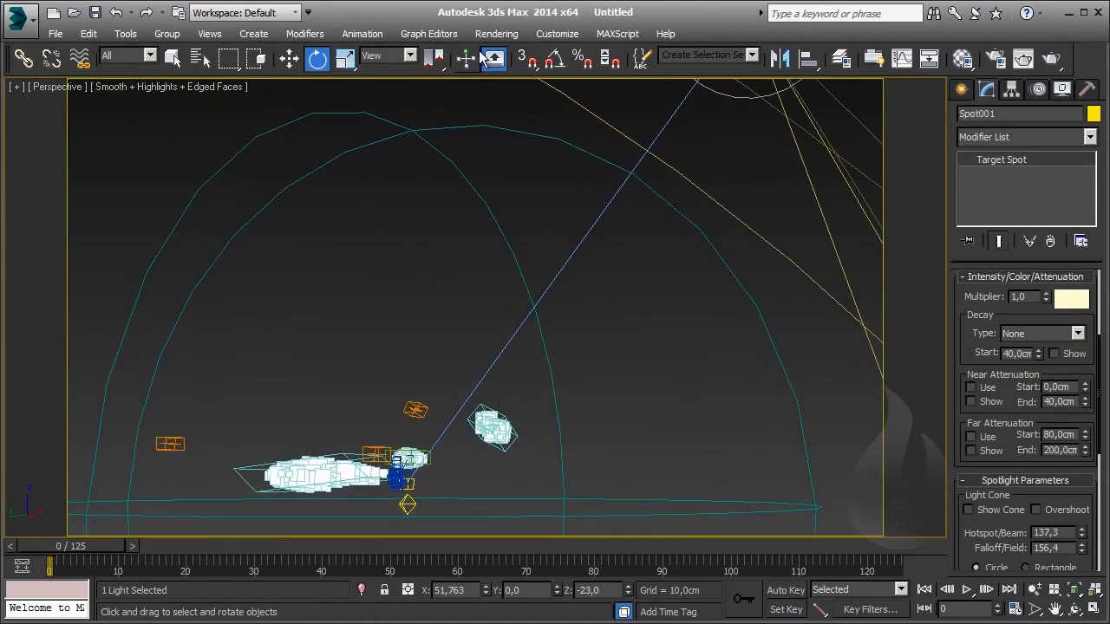
{"action": "left_click", "coordinate": [506, 41]}
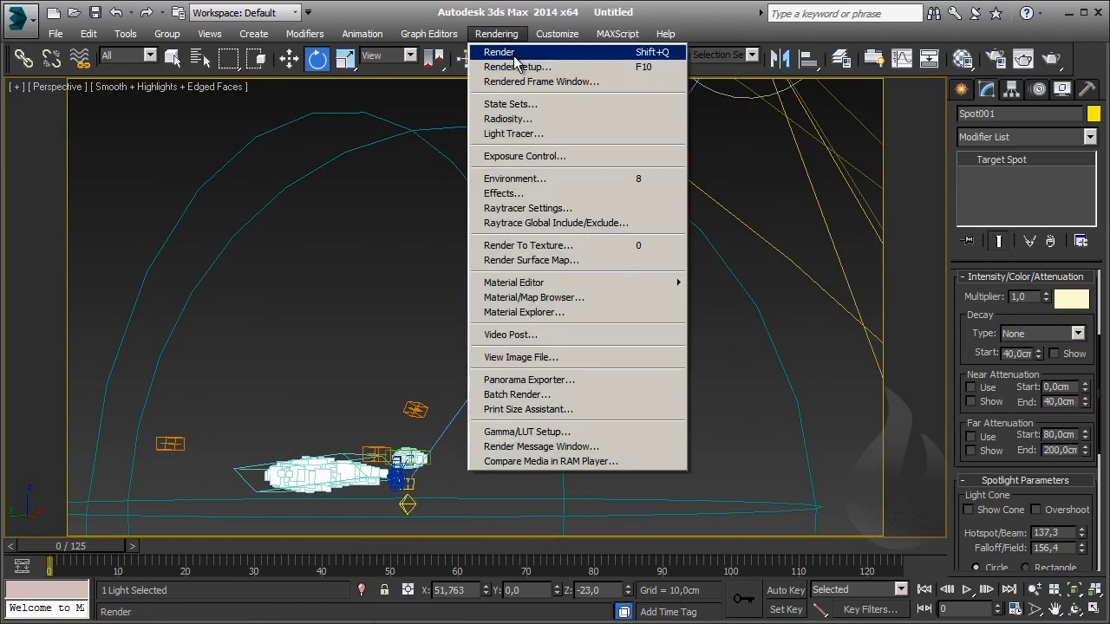
Step: Confirm Render Setup shows 1280x720 output with object and image motion blur, then close it
{"action": "left_click", "coordinate": [519, 67]}
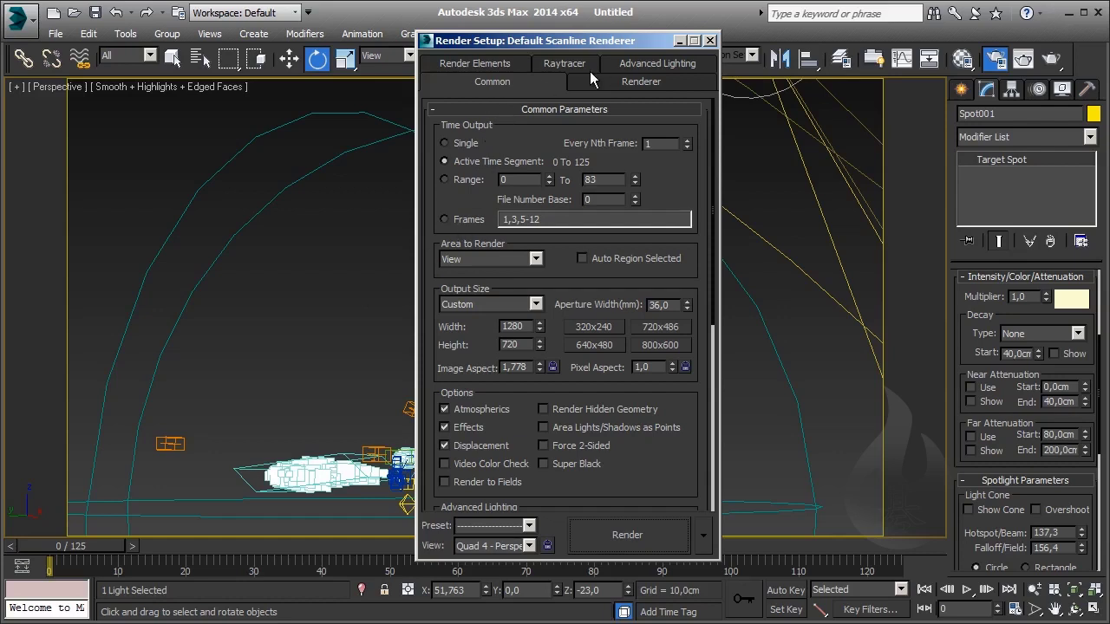
{"action": "left_click", "coordinate": [615, 78]}
{"action": "left_click_drag", "start_coordinate": [640, 338], "coordinate": [640, 234]}
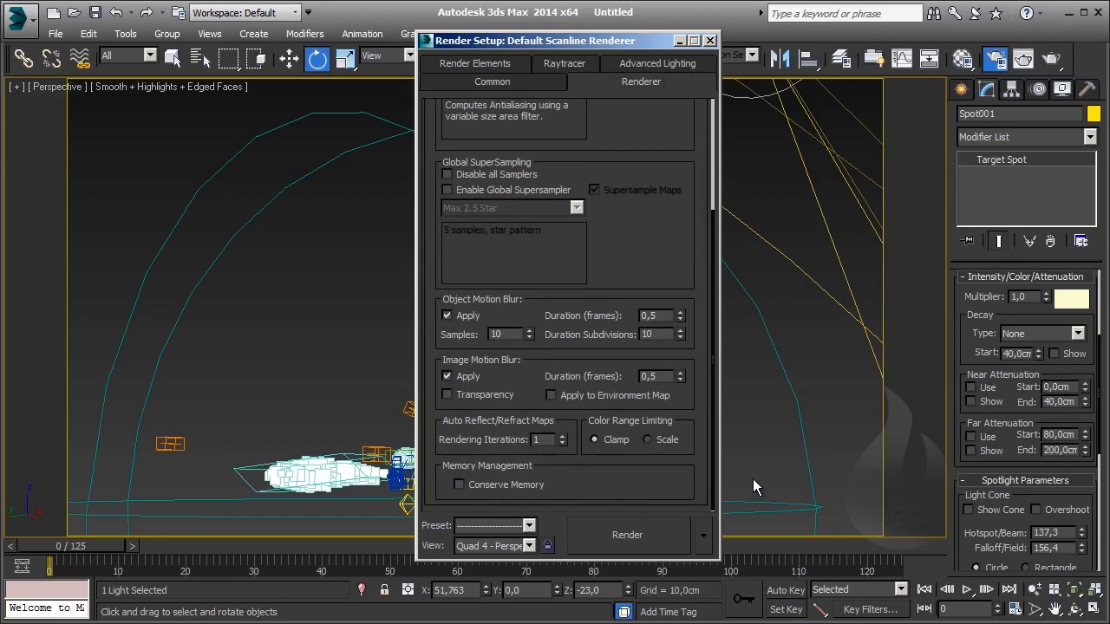
{"action": "left_click", "coordinate": [711, 41]}
Step: Set the left cloud and its neighbouring object's motion blur to Image in Object Properties
{"action": "scroll", "coordinate": [395, 344], "scroll_direction": "up", "scroll_amount": 2}
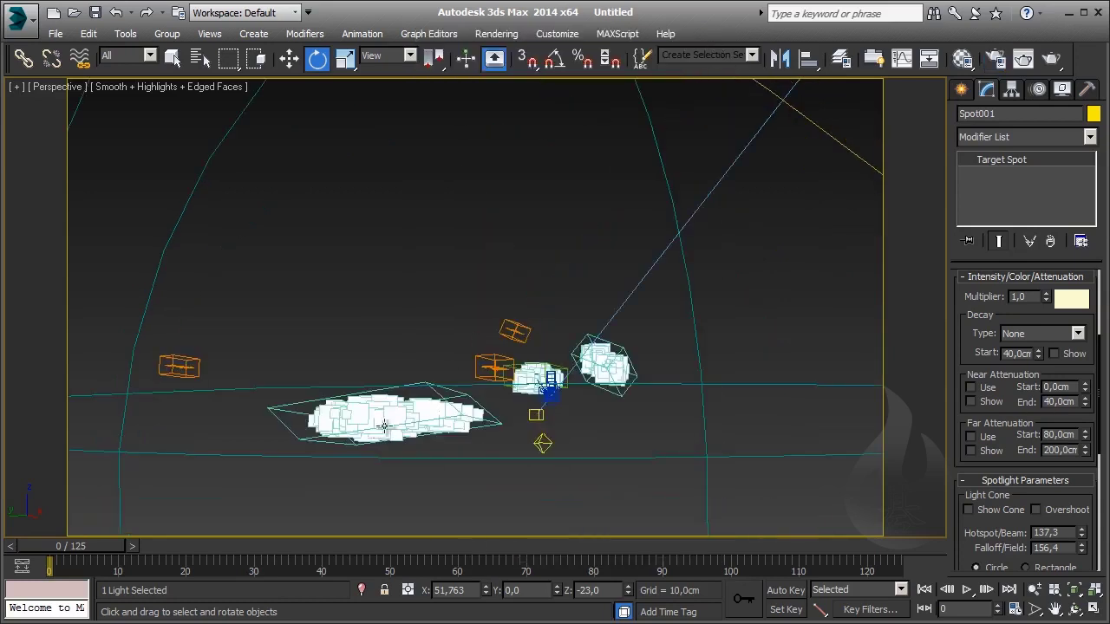
{"action": "scroll", "coordinate": [395, 344], "scroll_direction": "up", "scroll_amount": 2}
{"action": "scroll", "coordinate": [397, 348], "scroll_direction": "up", "scroll_amount": 2}
{"action": "middle_click_drag", "start_coordinate": [399, 354], "coordinate": [394, 334]}
{"action": "left_click_drag", "start_coordinate": [321, 313], "coordinate": [279, 388]}
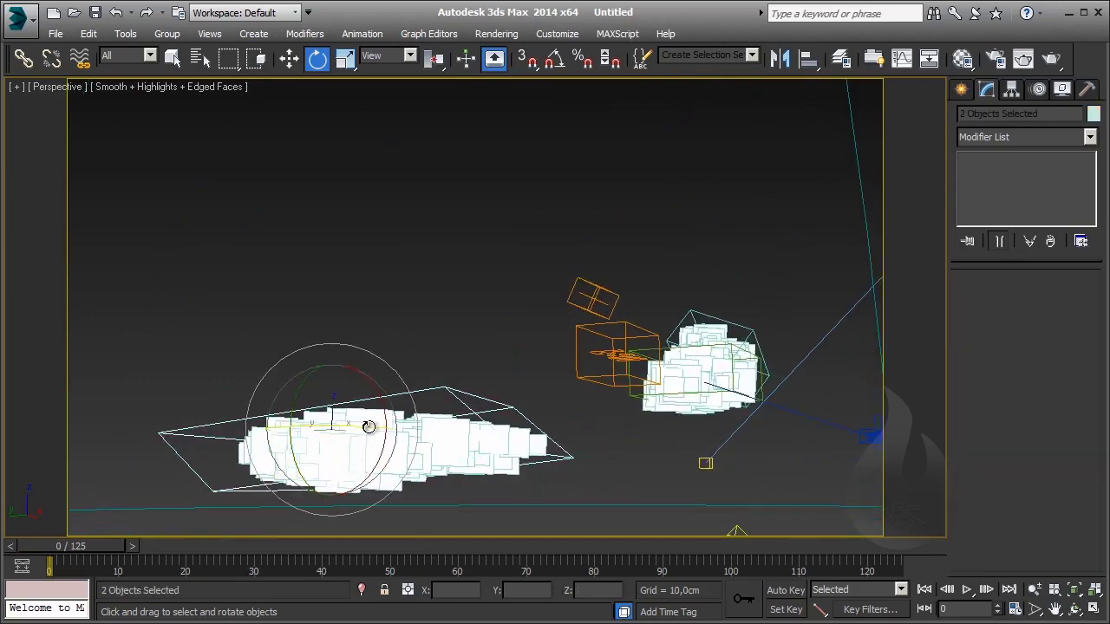
{"action": "right_click", "coordinate": [334, 358]}
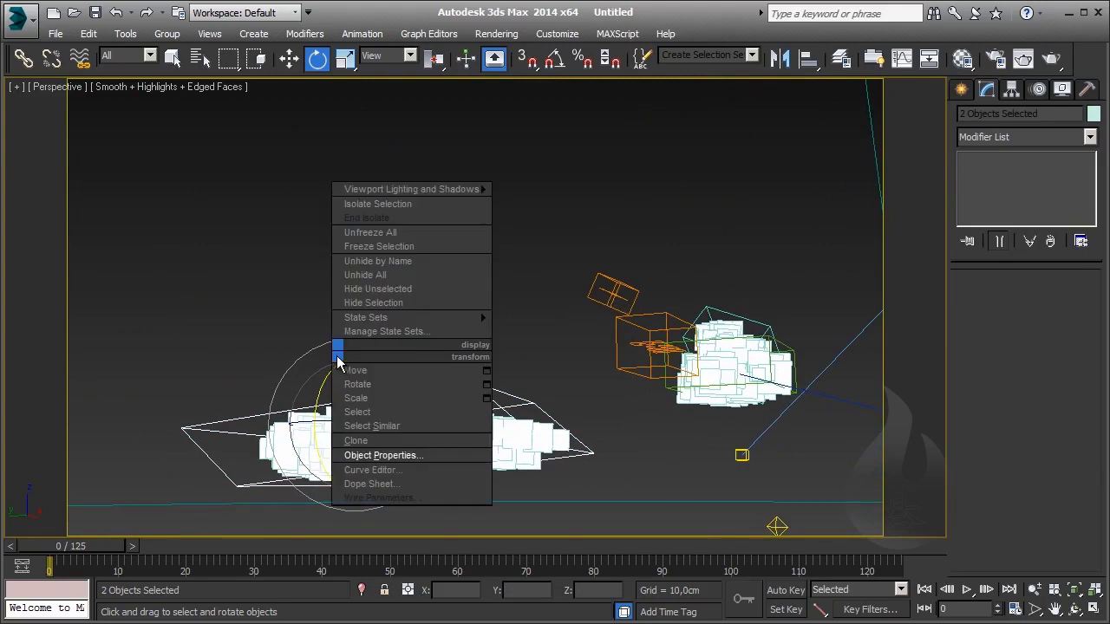
{"action": "left_click", "coordinate": [398, 455]}
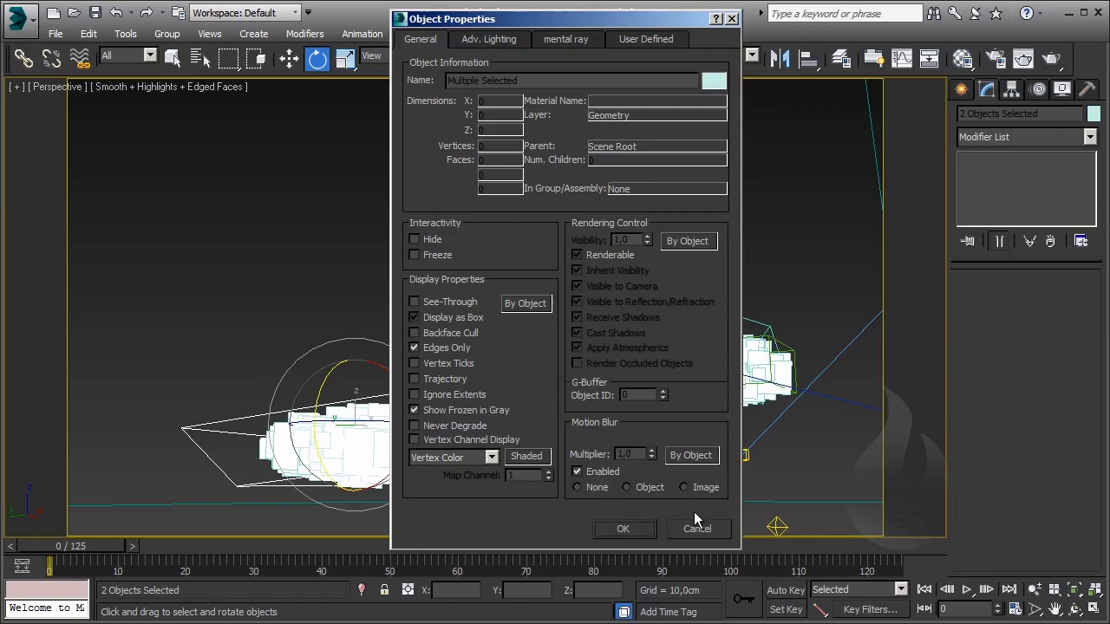
{"action": "left_click", "coordinate": [684, 488]}
{"action": "left_click", "coordinate": [623, 528]}
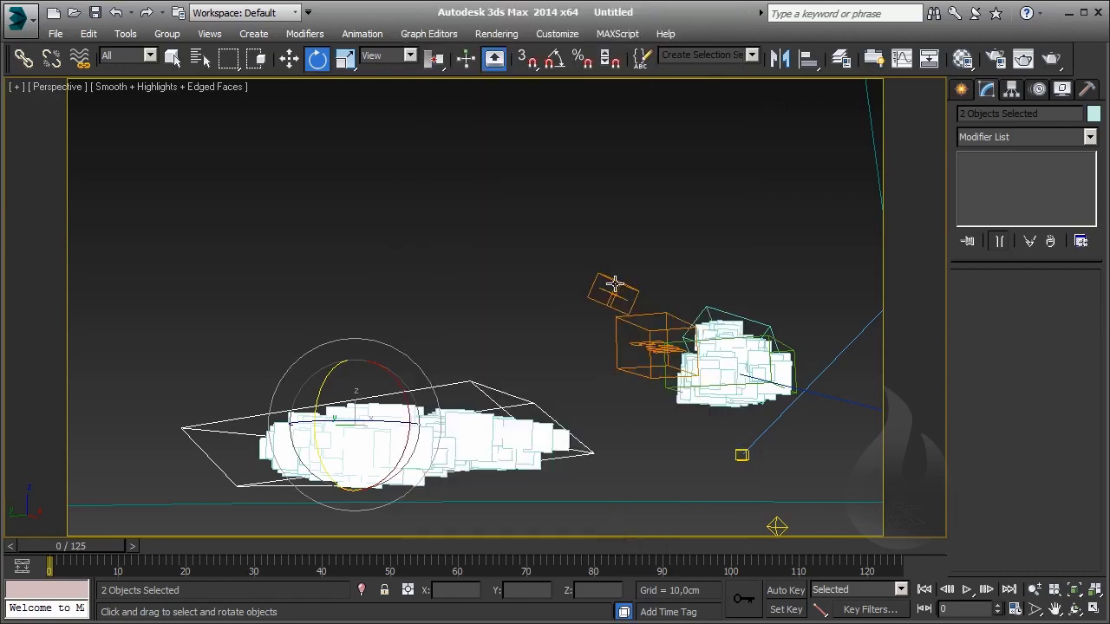
Step: Check PCloud001's Object Properties also use Image motion blur, then deselect everything
{"action": "mouse_move", "coordinate": [613, 528]}
{"action": "middle_mouse_down", "text": "alt"}
{"action": "mouse_move", "coordinate": [529, 281]}
{"action": "mouse_move", "coordinate": [610, 337]}
{"action": "middle_mouse_up", "text": "alt"}
{"action": "left_click", "coordinate": [630, 345]}
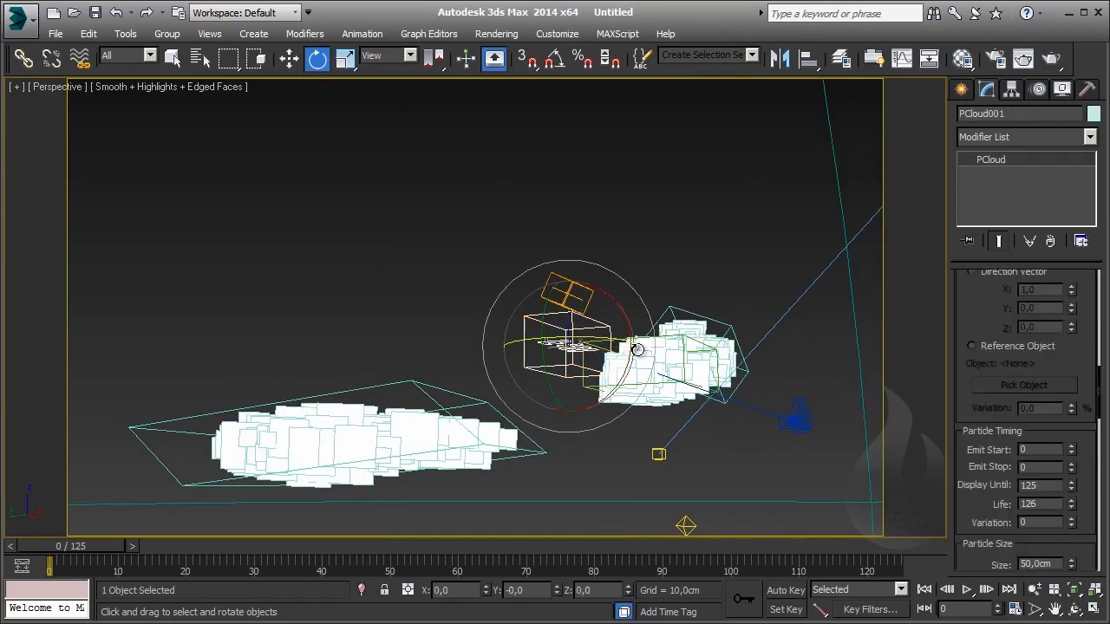
{"action": "right_click", "coordinate": [632, 347]}
{"action": "left_click", "coordinate": [692, 449]}
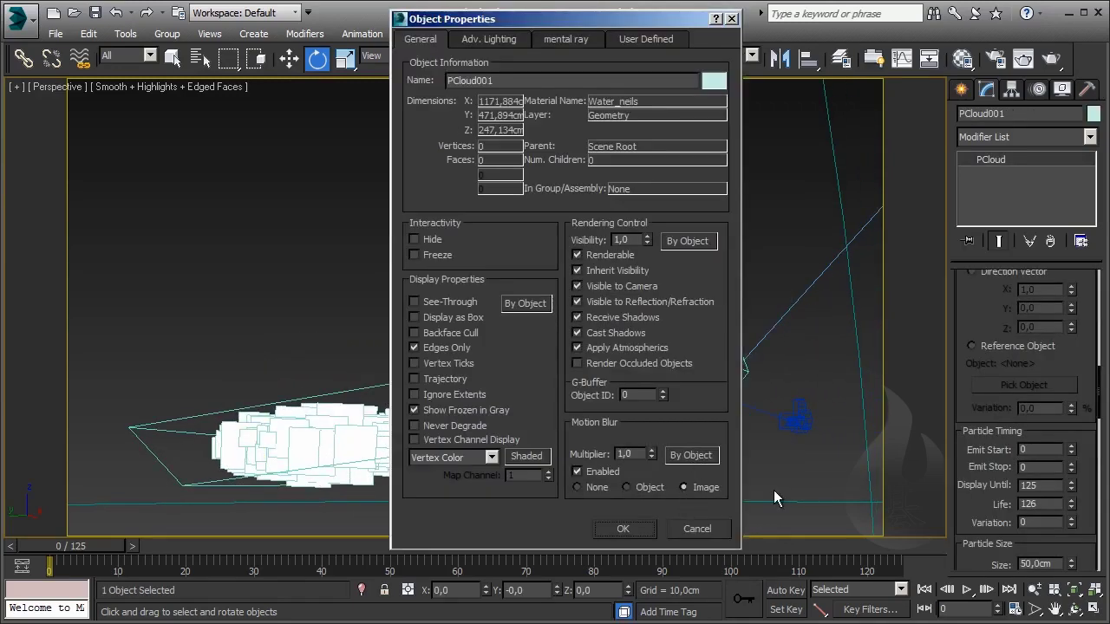
{"action": "left_click", "coordinate": [622, 529]}
{"action": "left_click", "coordinate": [412, 251]}
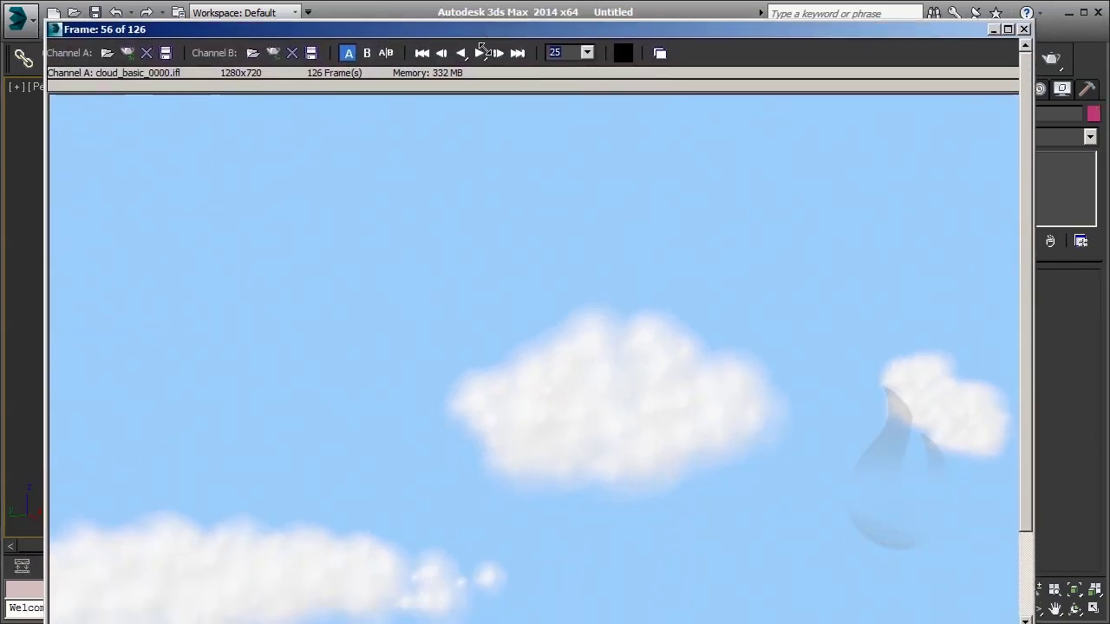
{"action": "left_click_drag", "start_coordinate": [508, 33], "coordinate": [509, 440]}
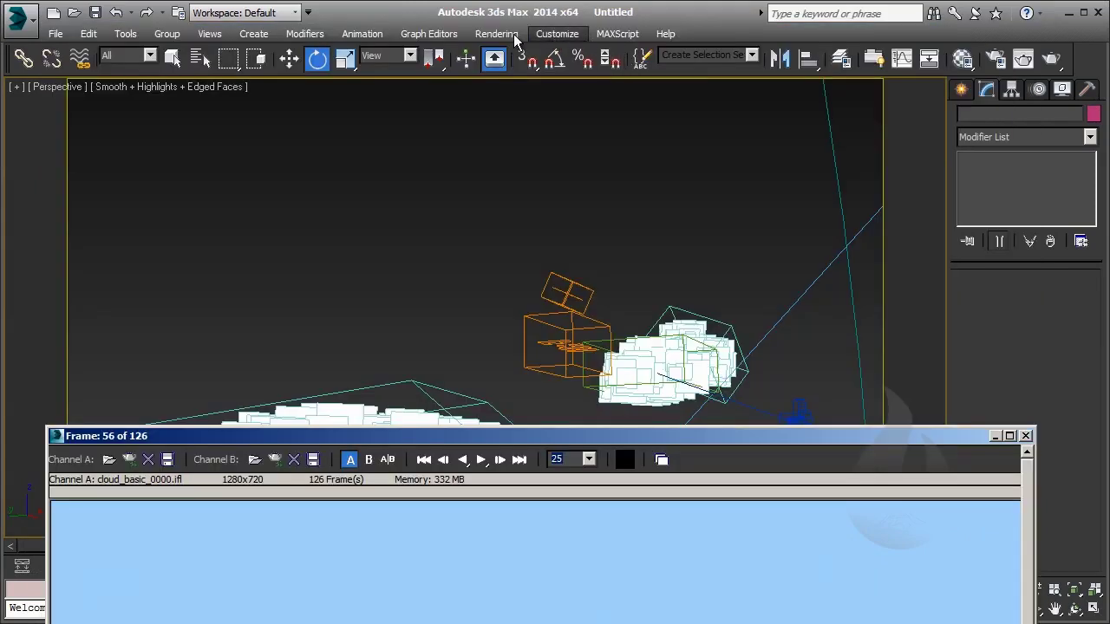
{"action": "left_click", "coordinate": [516, 35]}
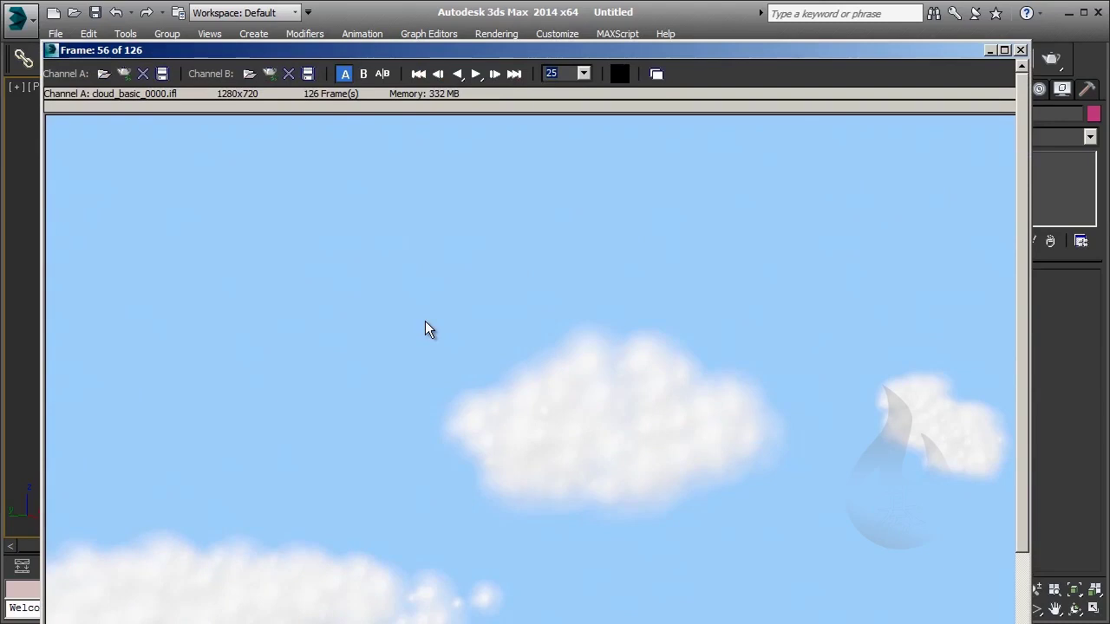
{"action": "left_click_drag", "start_coordinate": [286, 57], "coordinate": [248, 0]}
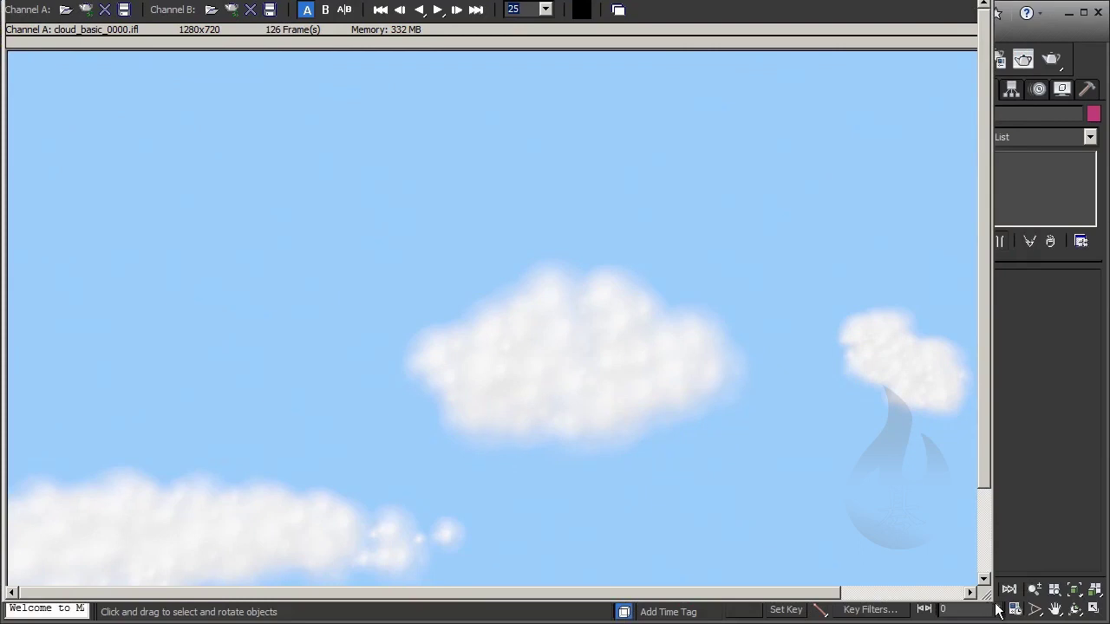
Step: Enlarge the RAM Player to full screen and play cloud_basic_0000.ifl
{"action": "left_click_drag", "start_coordinate": [988, 611], "coordinate": [1067, 614]}
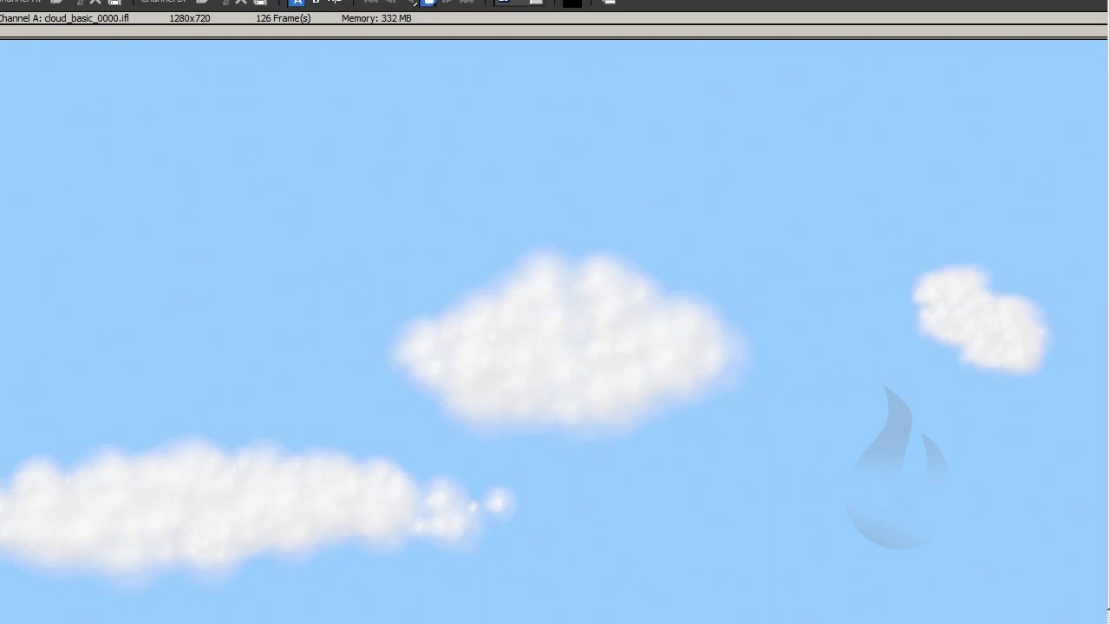
{"action": "left_click", "coordinate": [430, 3]}
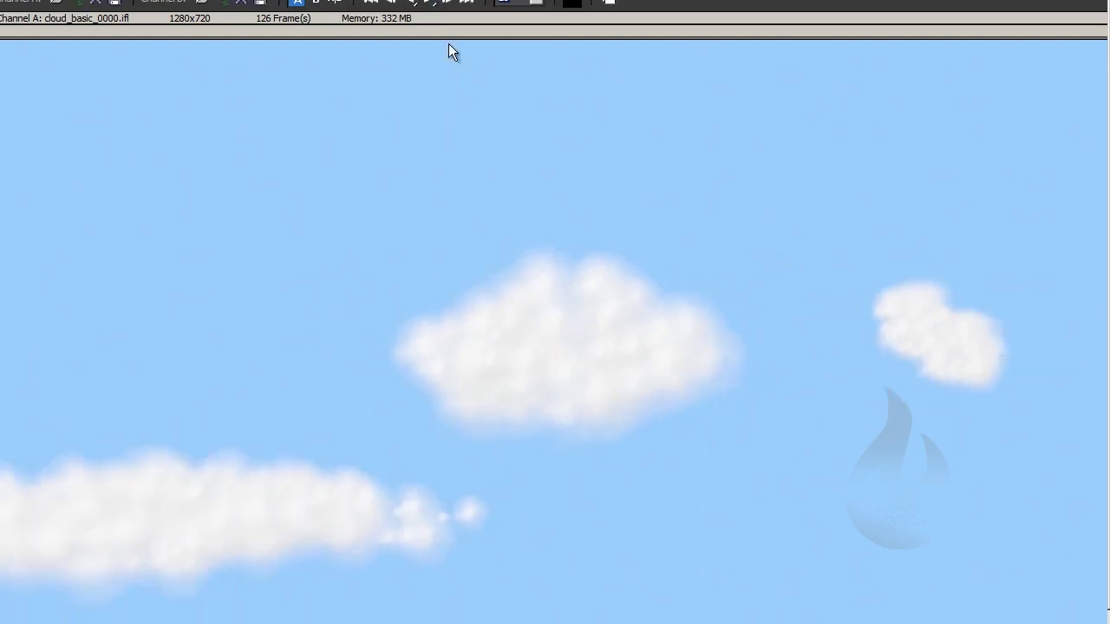